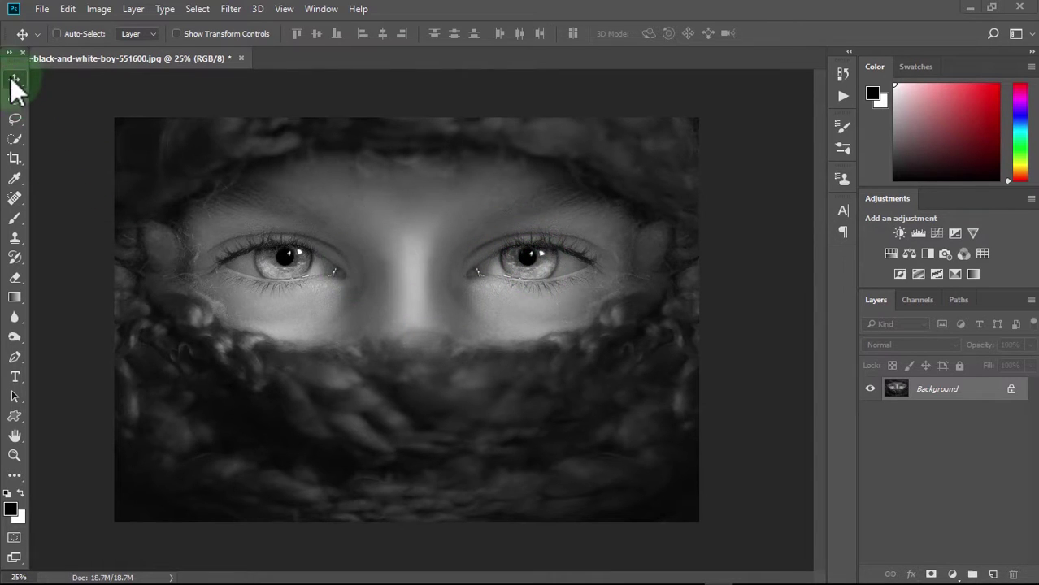
- Duplicate the Background layer, keeping the name Background copy and the same document as destination
click(741, 407)
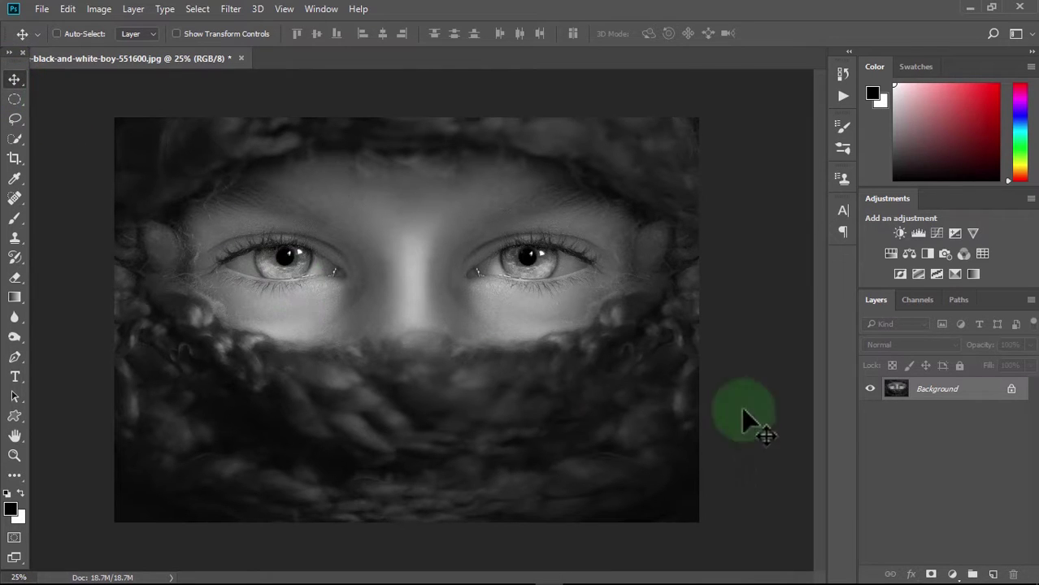
right_click(967, 401)
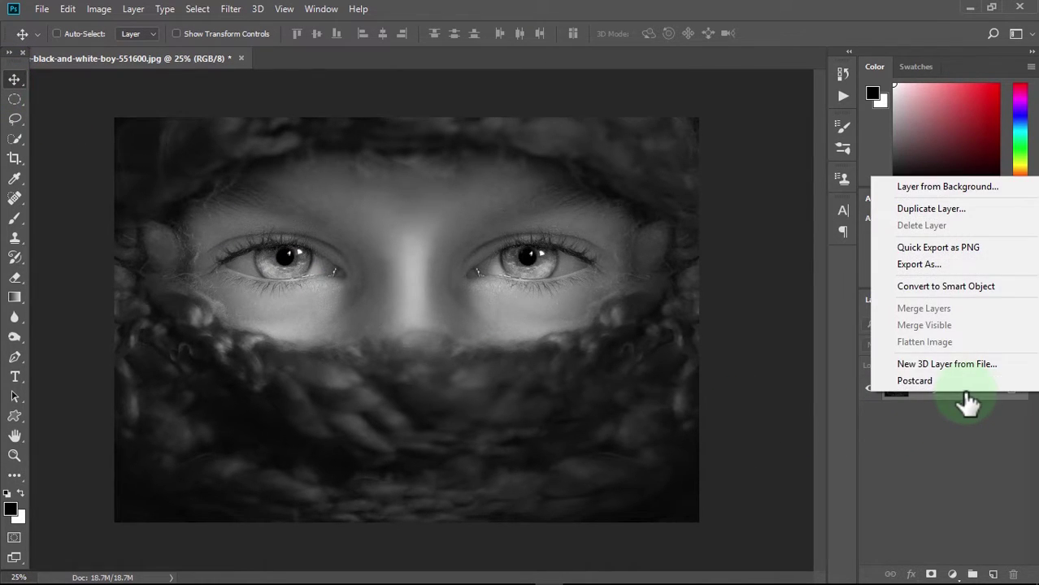
click(932, 209)
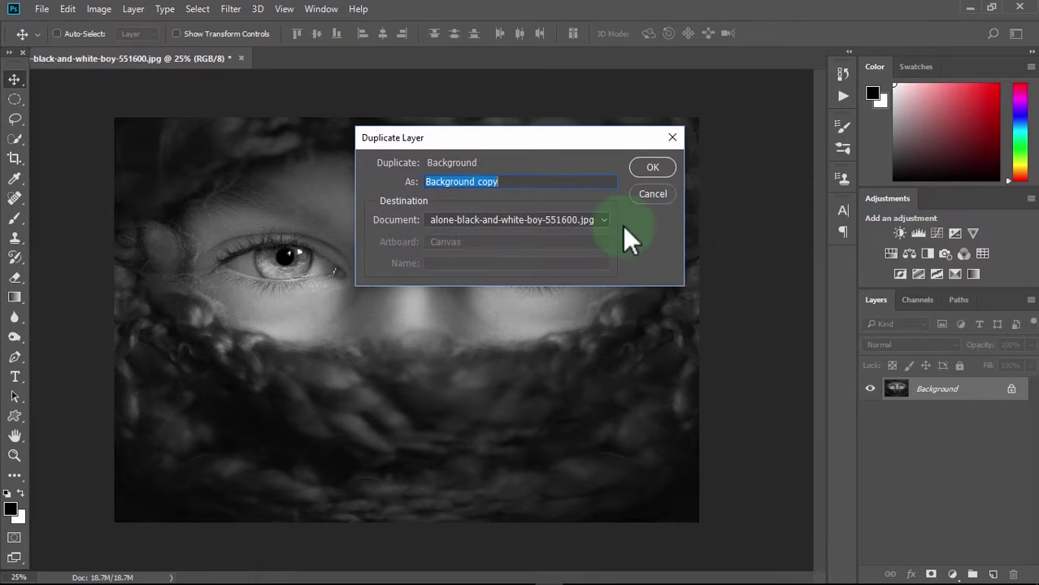
click(652, 169)
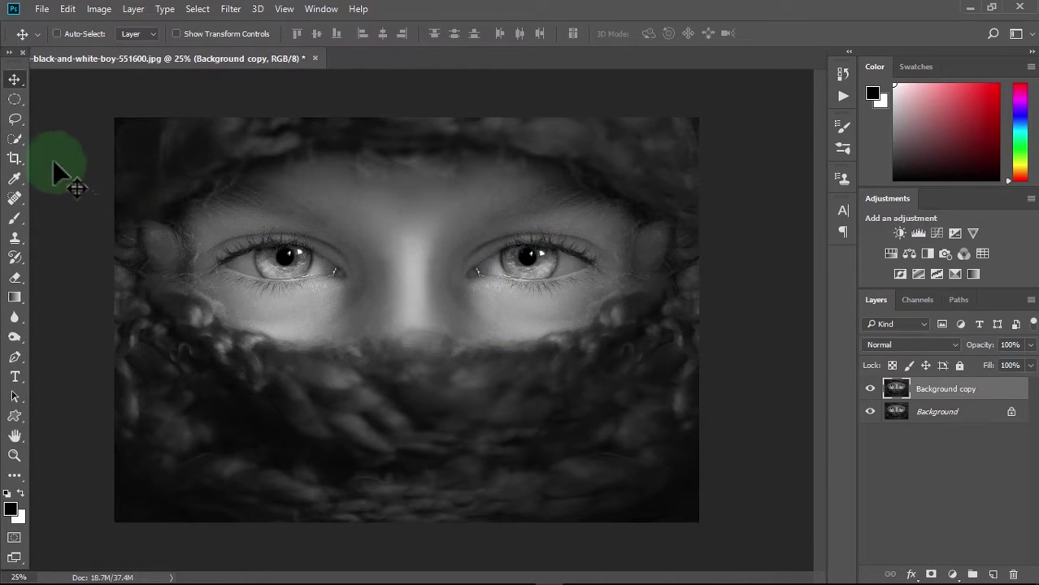
- Try outlining both irises freehand with the Lasso tool on the Background copy layer, and clear the selection
click(17, 98)
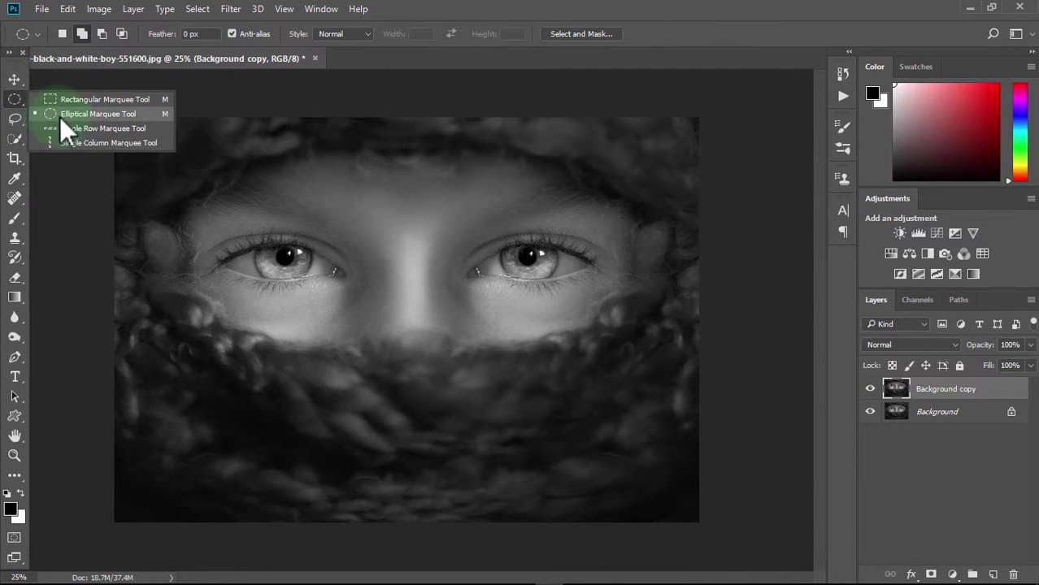
click(13, 119)
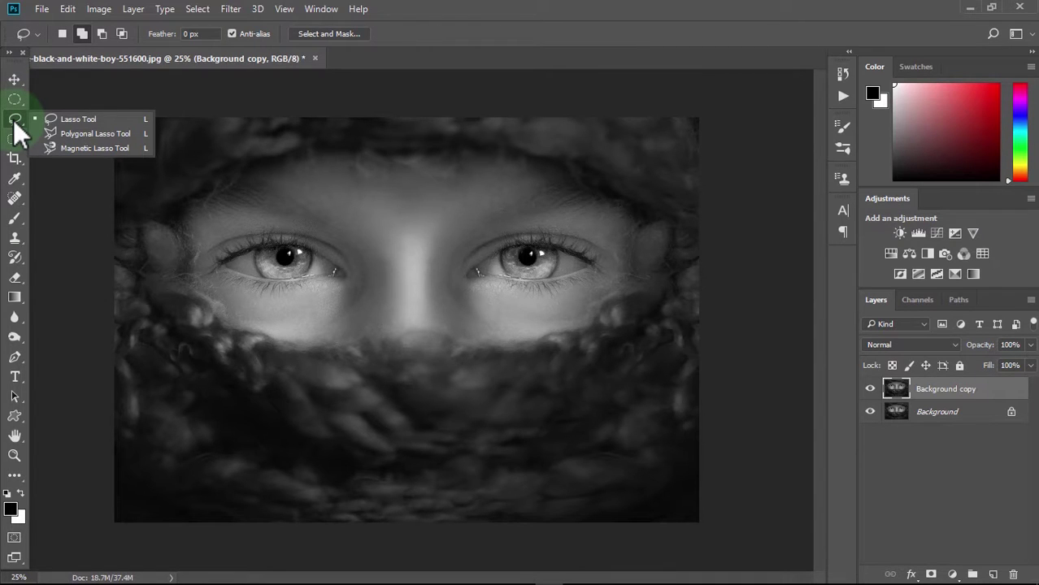
mouse_move(264, 247)
mouse_down()
mouse_move(251, 272)
mouse_move(277, 285)
mouse_move(306, 276)
mouse_move(314, 260)
mouse_move(264, 235)
mouse_up()
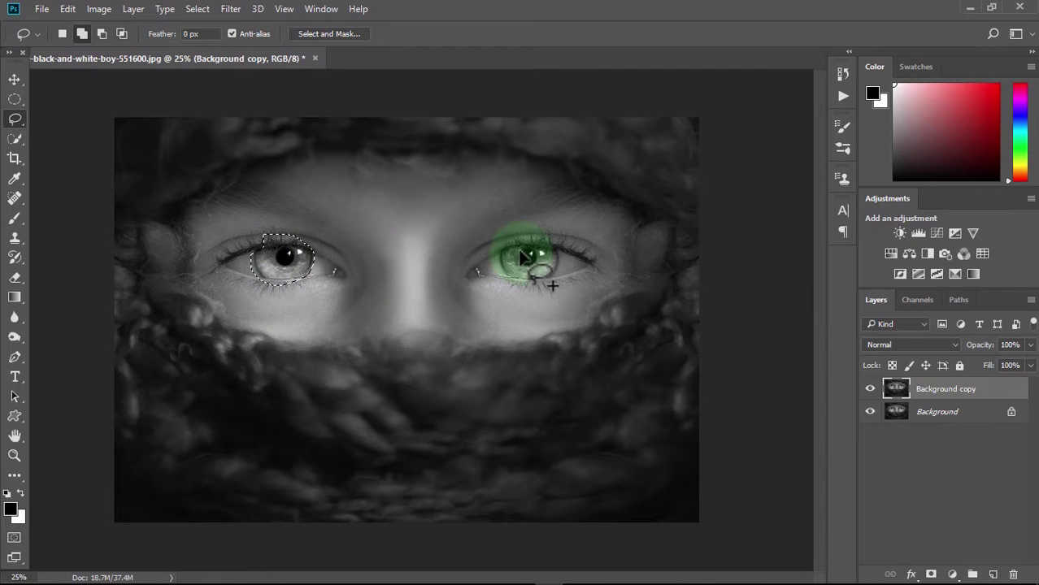
mouse_move(520, 252)
mouse_down()
mouse_move(503, 281)
mouse_move(528, 285)
mouse_move(556, 268)
mouse_move(554, 252)
mouse_move(502, 248)
mouse_up()
click(198, 9)
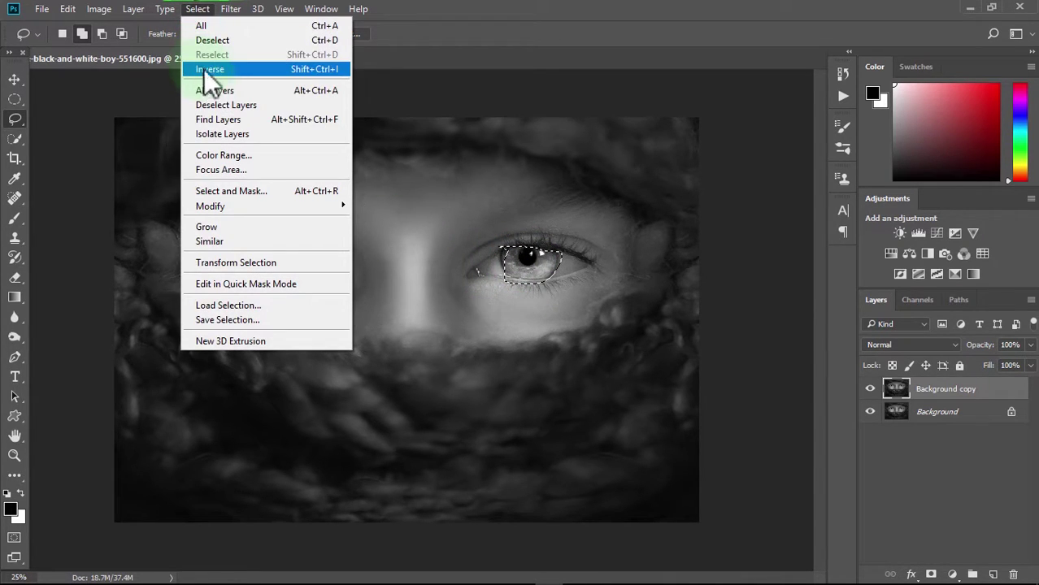
click(281, 39)
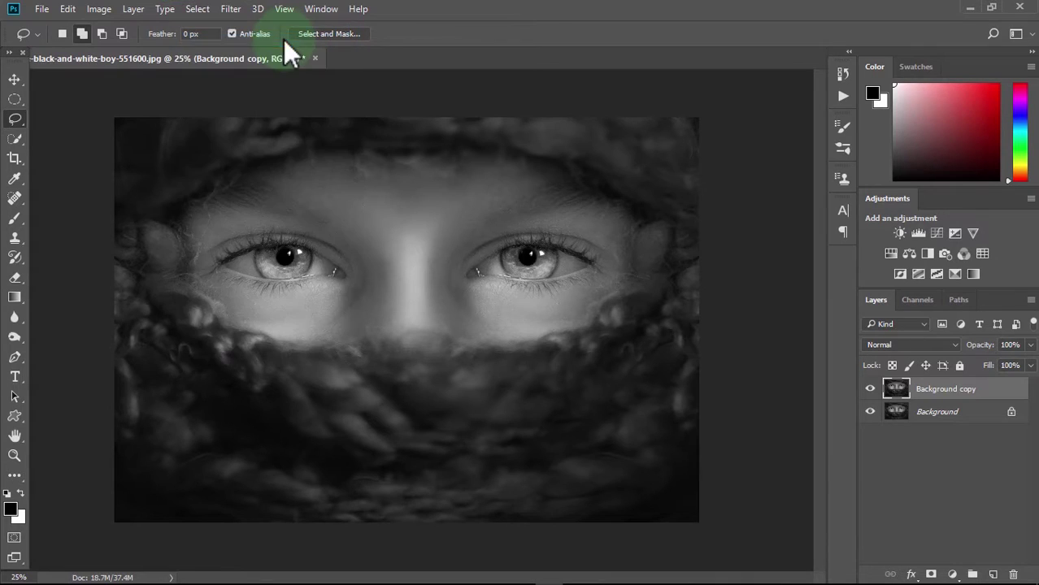
- Try selecting both irises with the Quick Selection tool, and deselect them
right_click(21, 142)
click(52, 140)
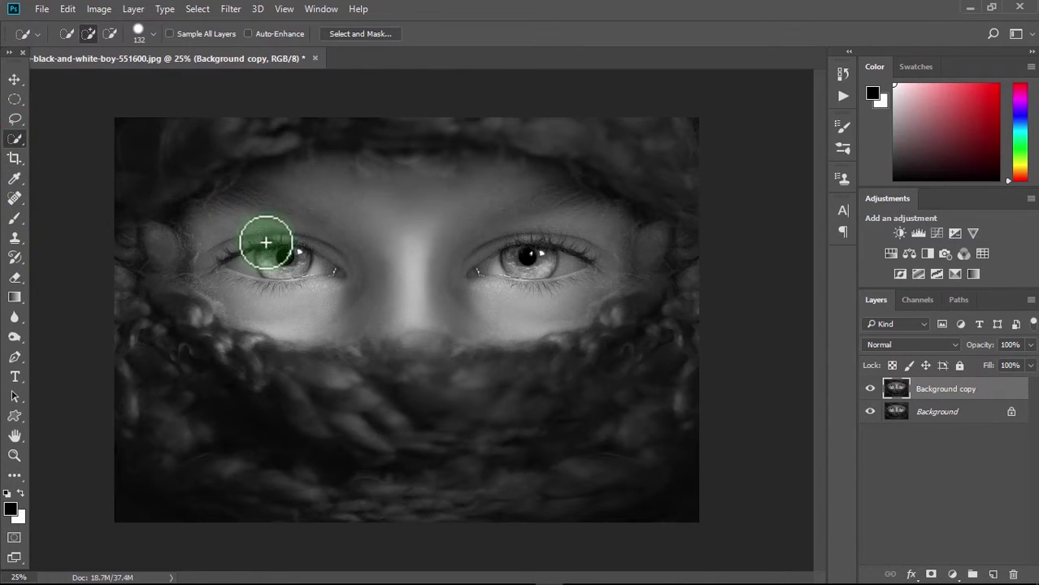
drag(278, 250, 292, 255)
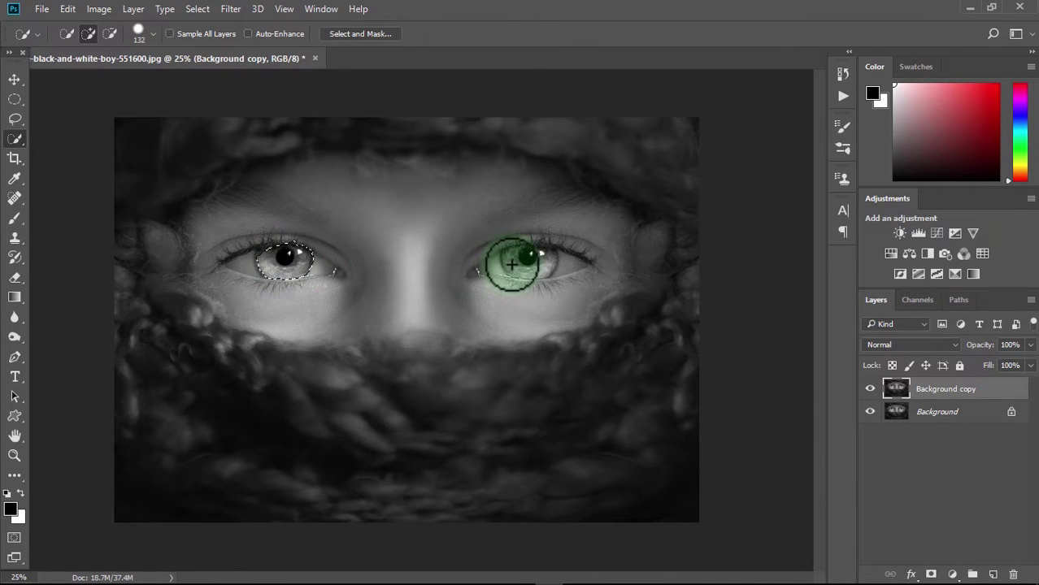
mouse_move(511, 264)
mouse_down()
mouse_move(519, 255)
mouse_move(533, 267)
mouse_move(533, 255)
mouse_move(531, 271)
mouse_up()
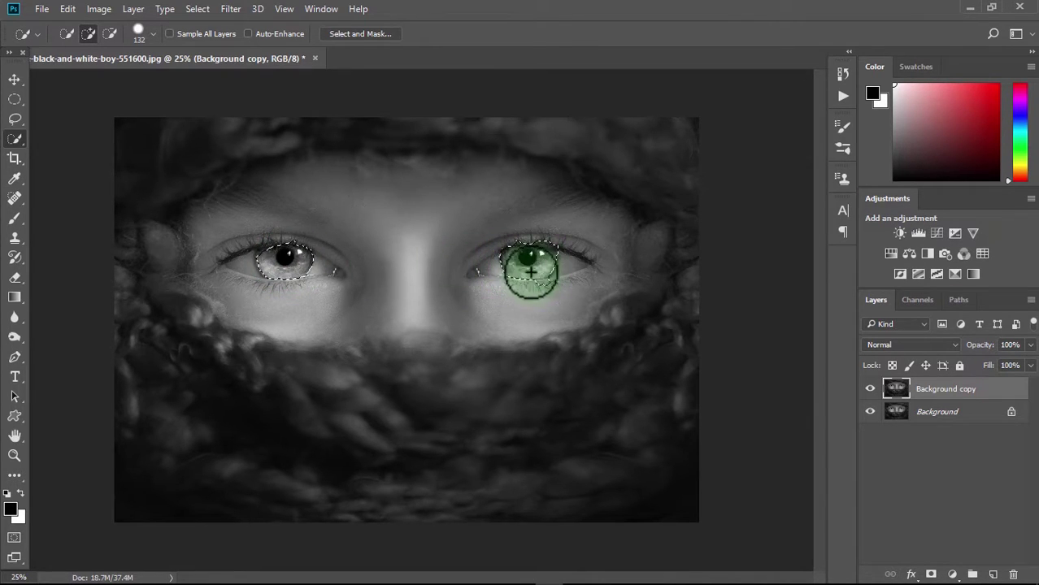
click(204, 6)
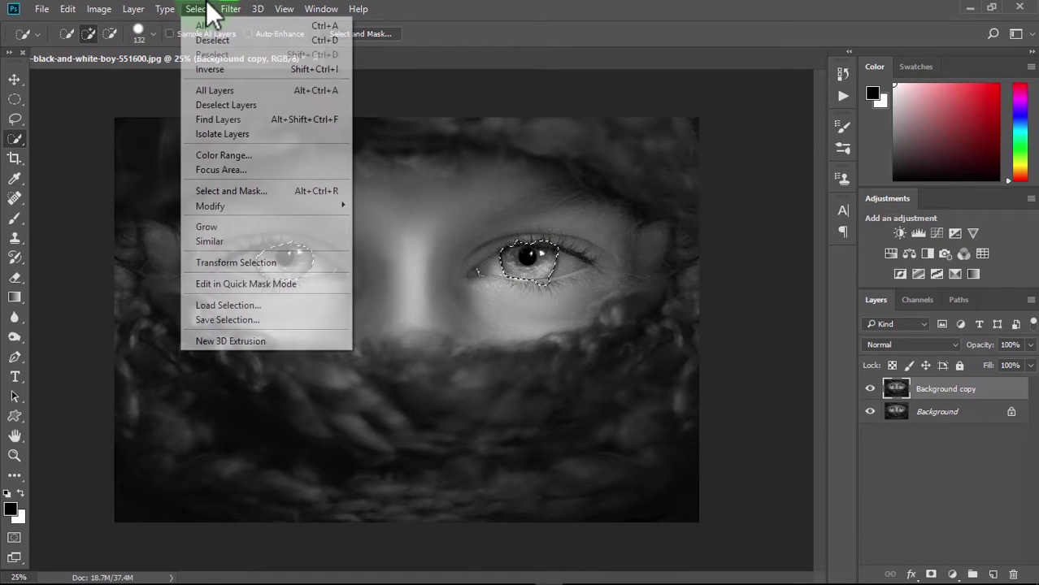
click(213, 41)
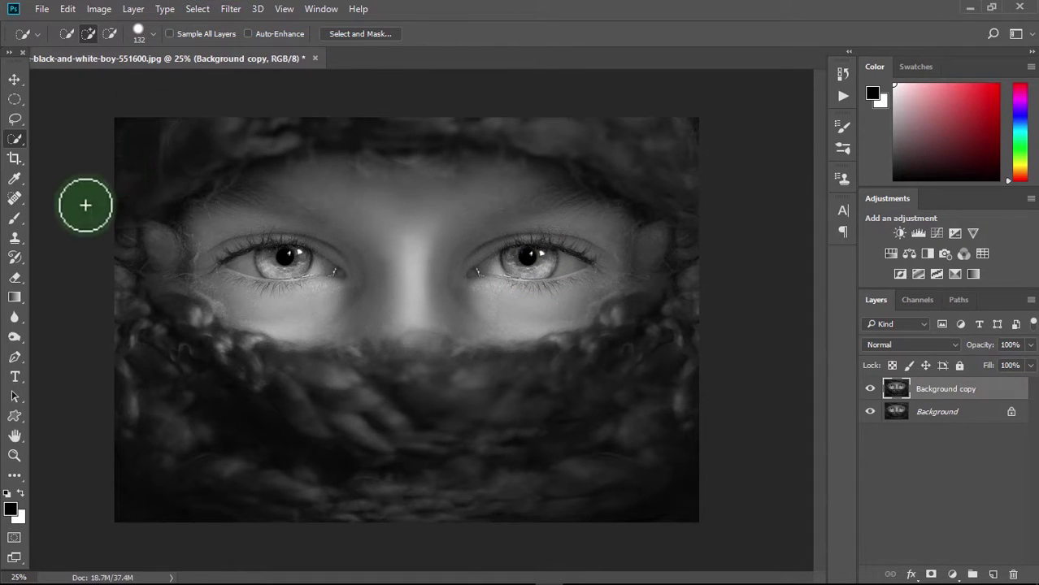
- Start a Pen tool path at the upper-left edge of the left iris and trace its left side and lower edge
click(15, 358)
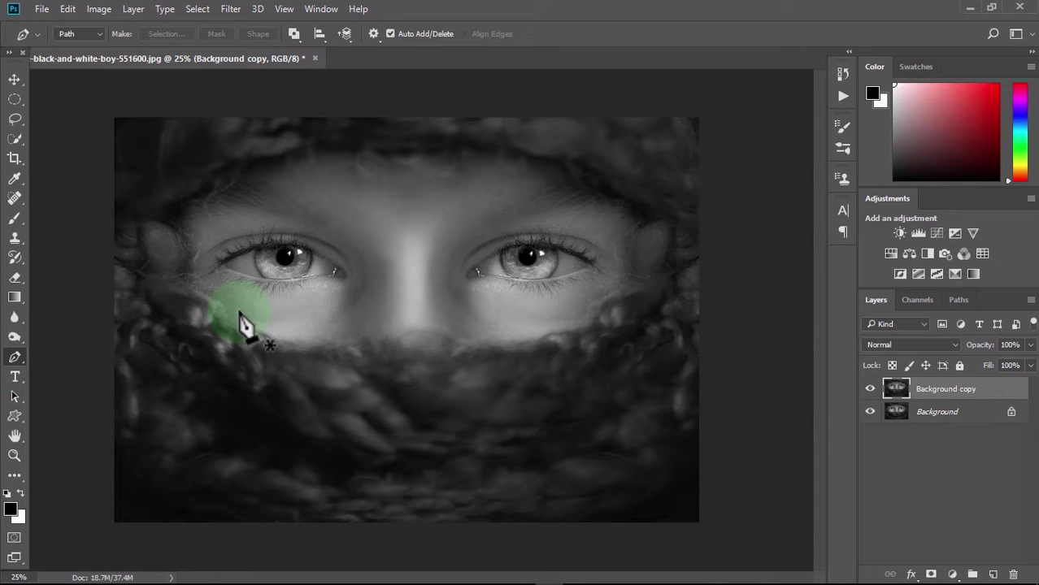
click(15, 455)
drag(196, 226, 623, 304)
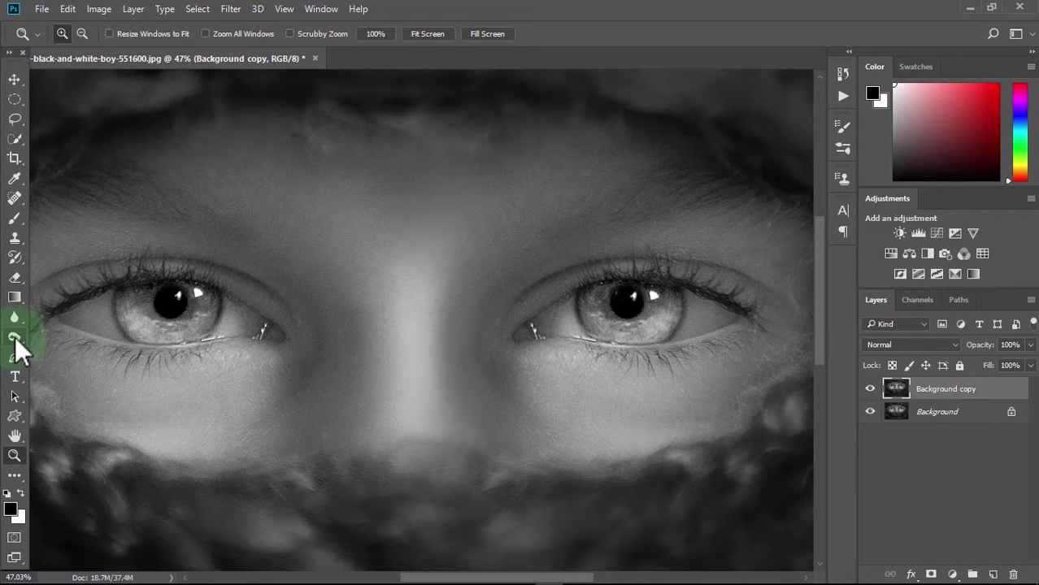
right_click(14, 357)
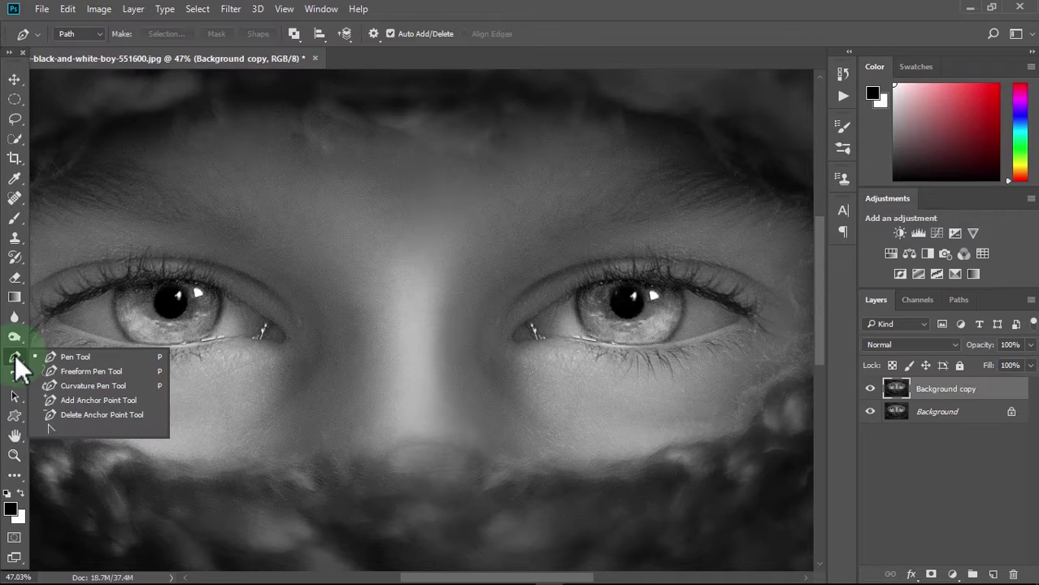
click(75, 358)
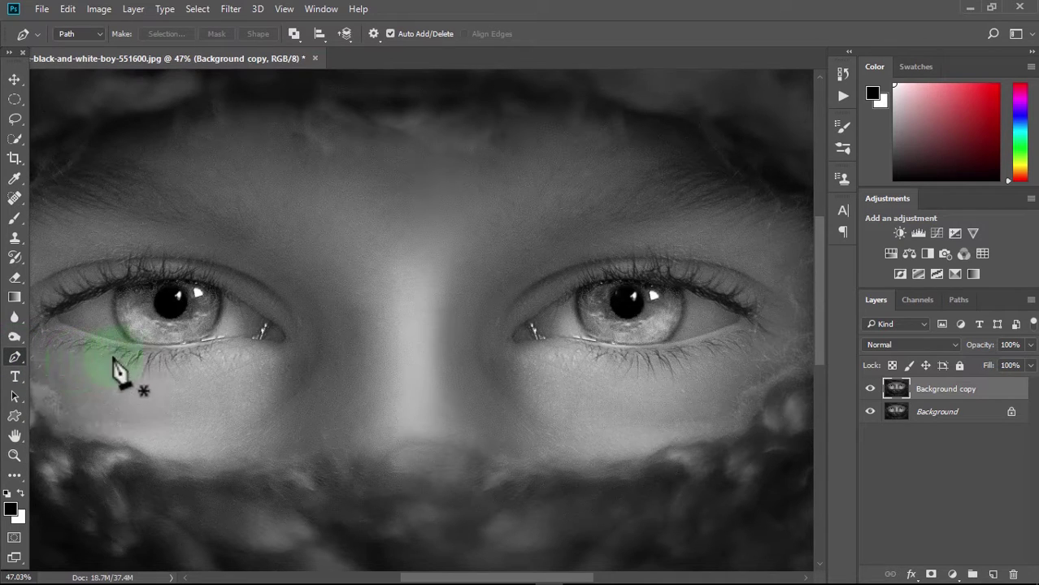
click(117, 286)
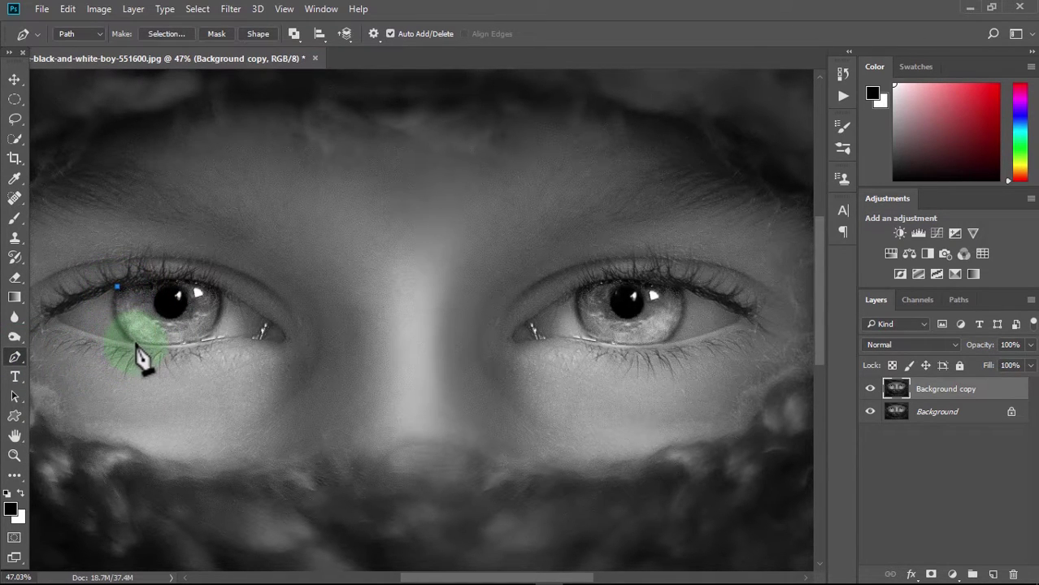
drag(135, 342, 170, 363)
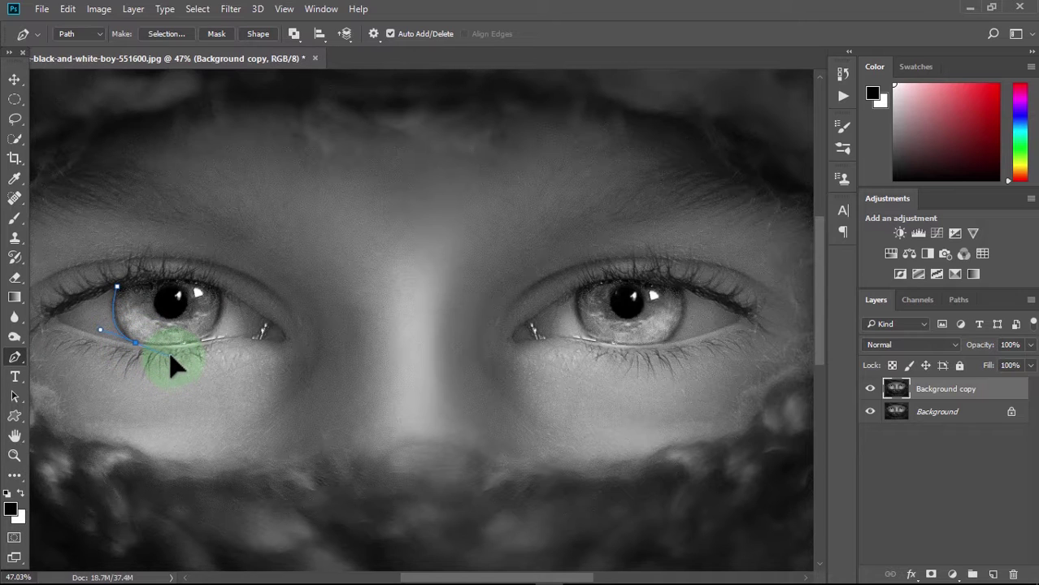
alt+click(135, 342)
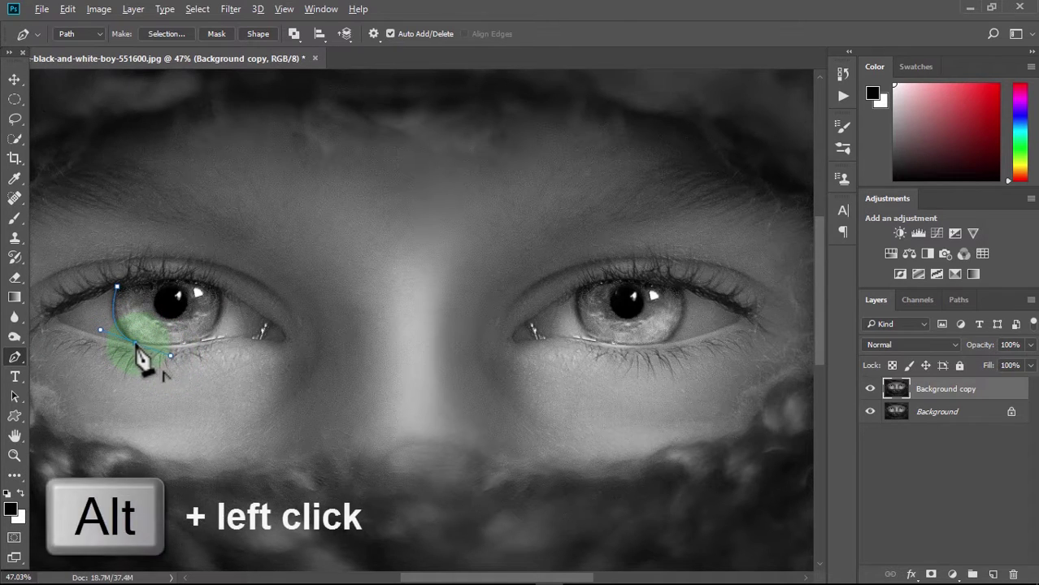
drag(199, 340, 247, 327)
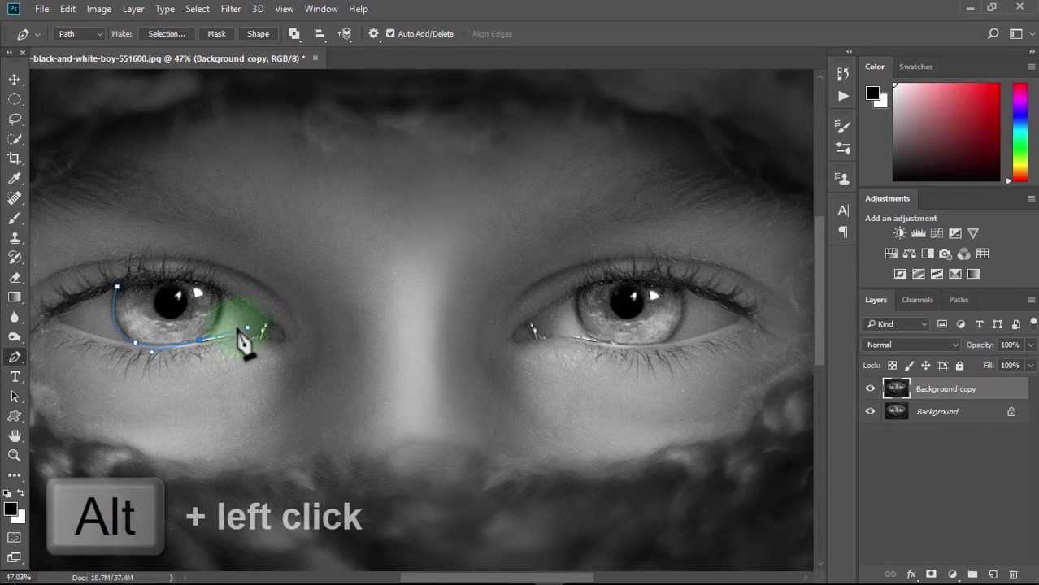
alt+click(200, 340)
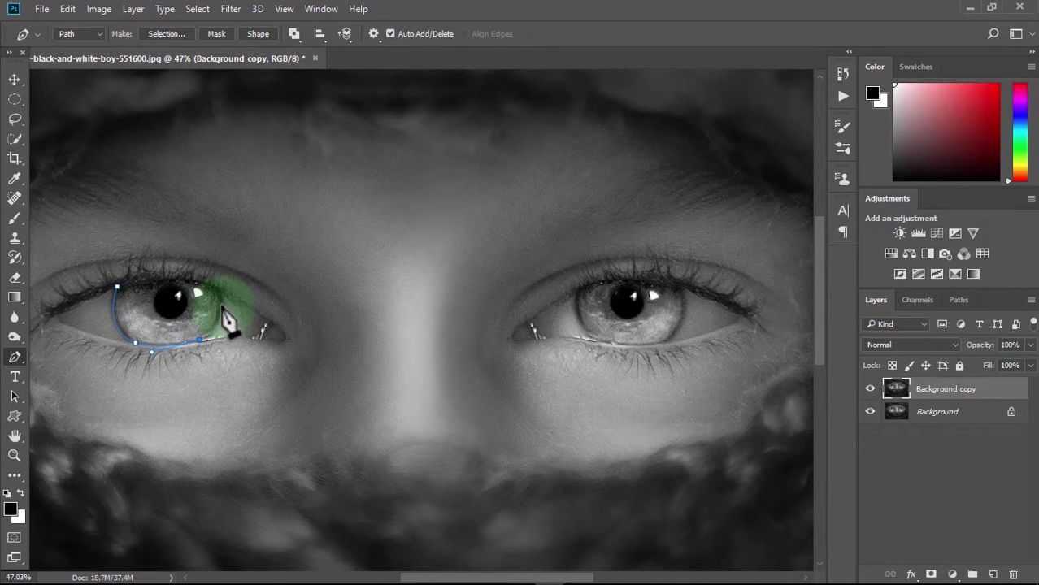
- Continue the path up the left iris's right side and close it with a curve along the upper eyelid
drag(218, 290, 204, 252)
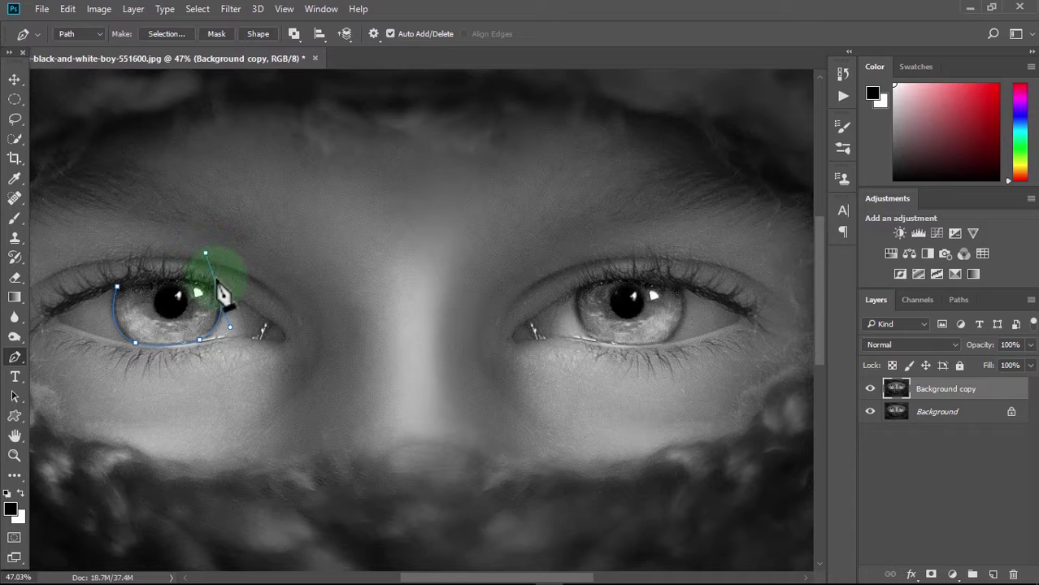
alt+click(218, 290)
alt+click(218, 290)
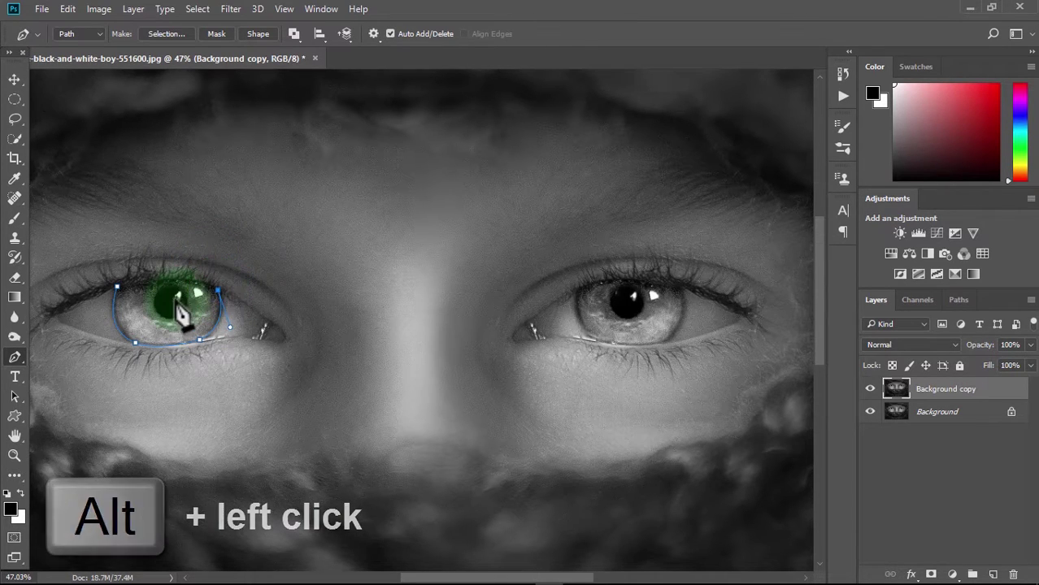
click(119, 288)
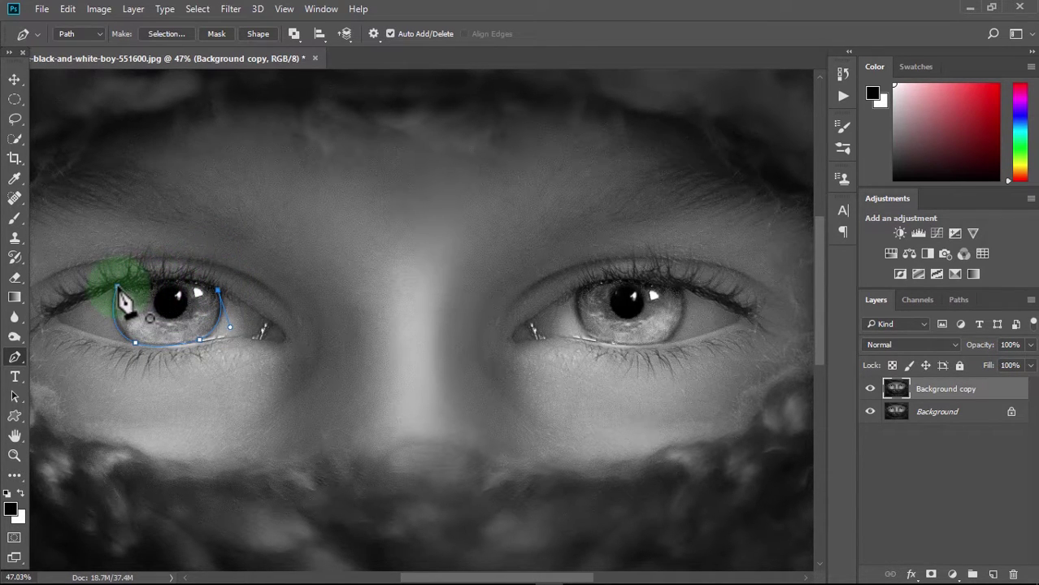
drag(75, 289, 45, 304)
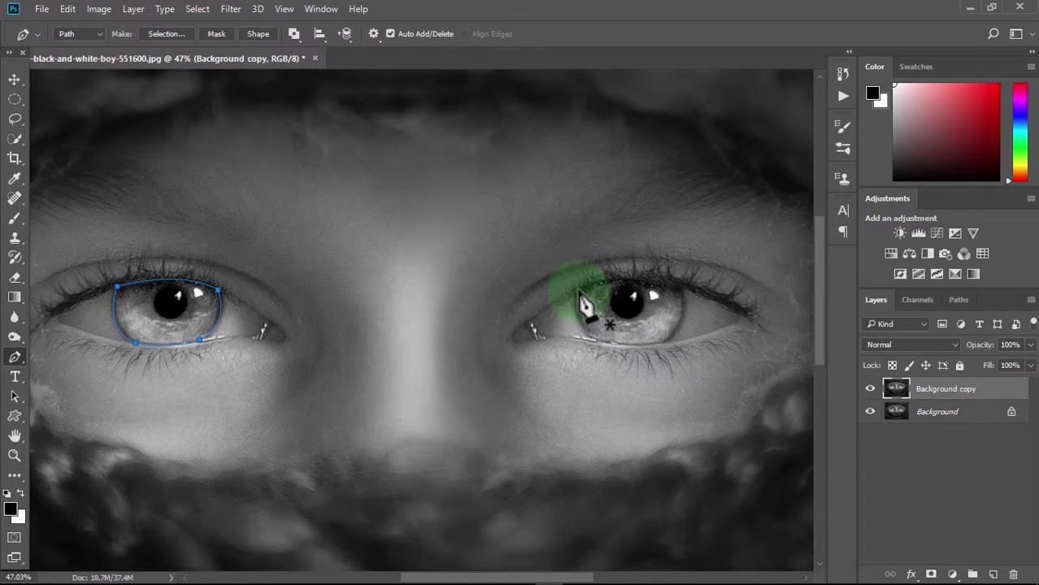
- Trace a closed Pen tool path around the right iris and convert both iris paths into a selection
click(579, 289)
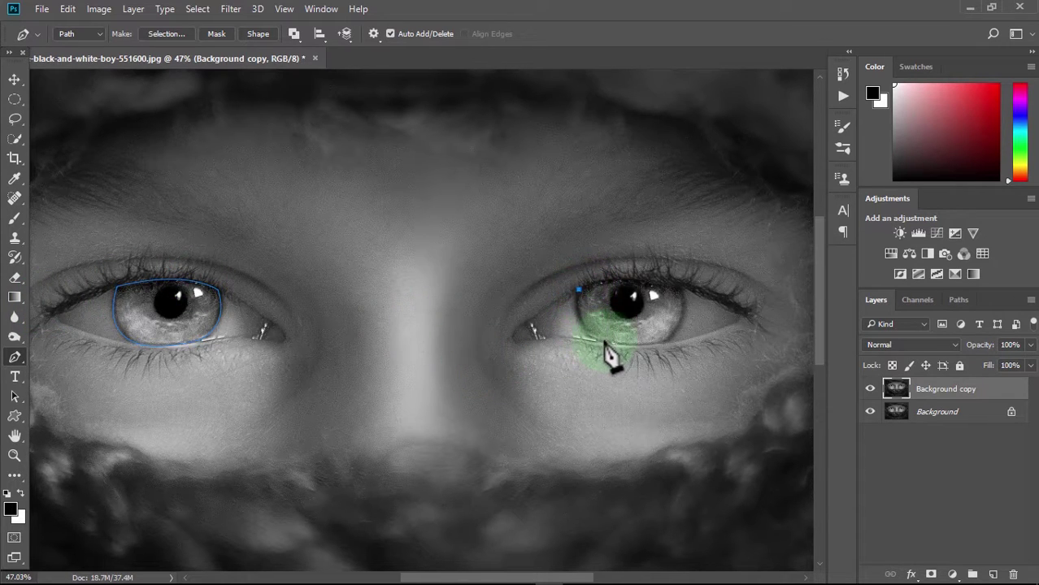
drag(601, 343, 635, 363)
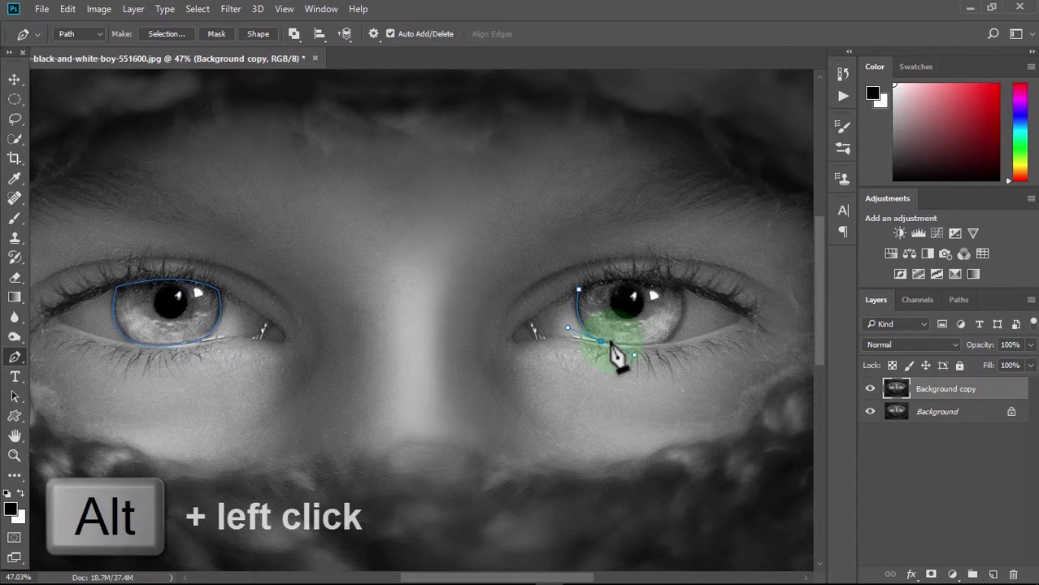
alt+click(601, 341)
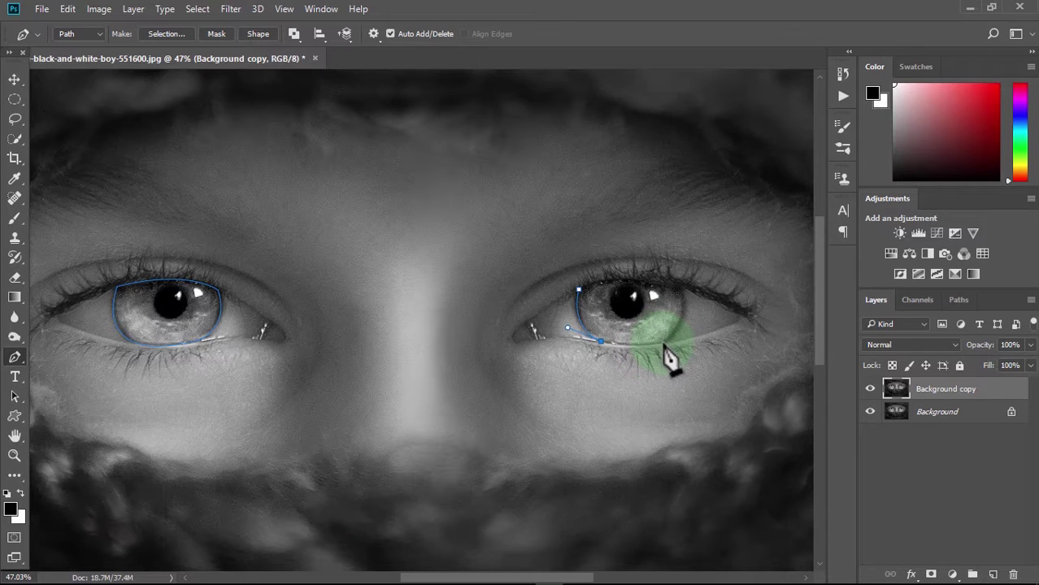
drag(664, 345, 688, 339)
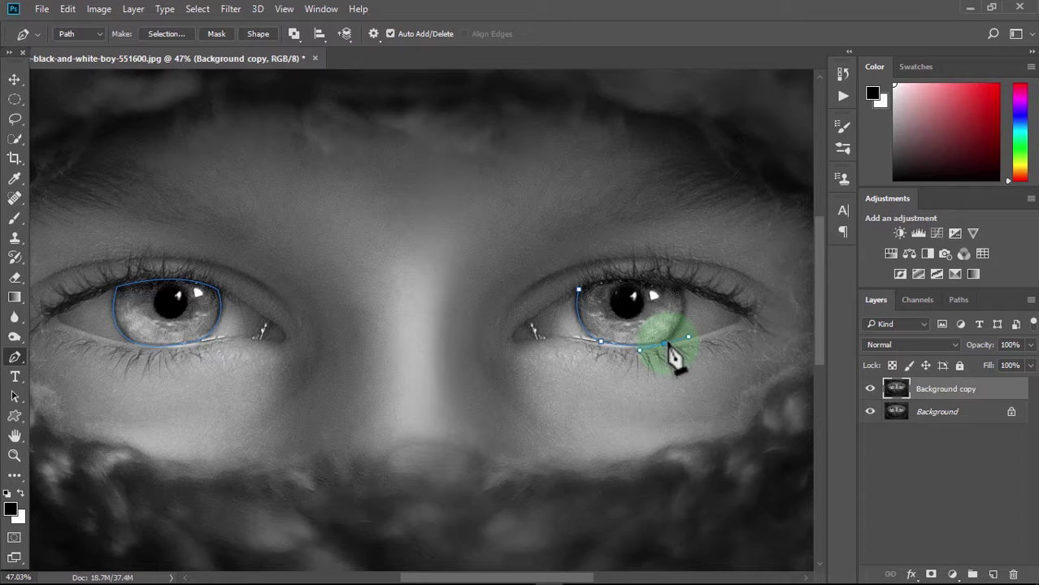
alt+click(664, 344)
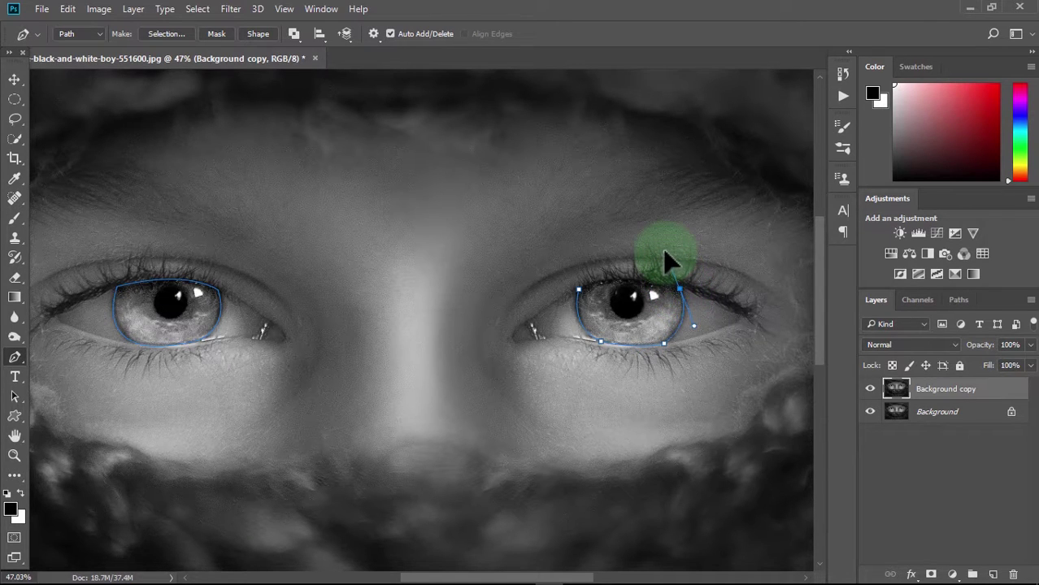
drag(663, 252, 685, 299)
alt+click(679, 289)
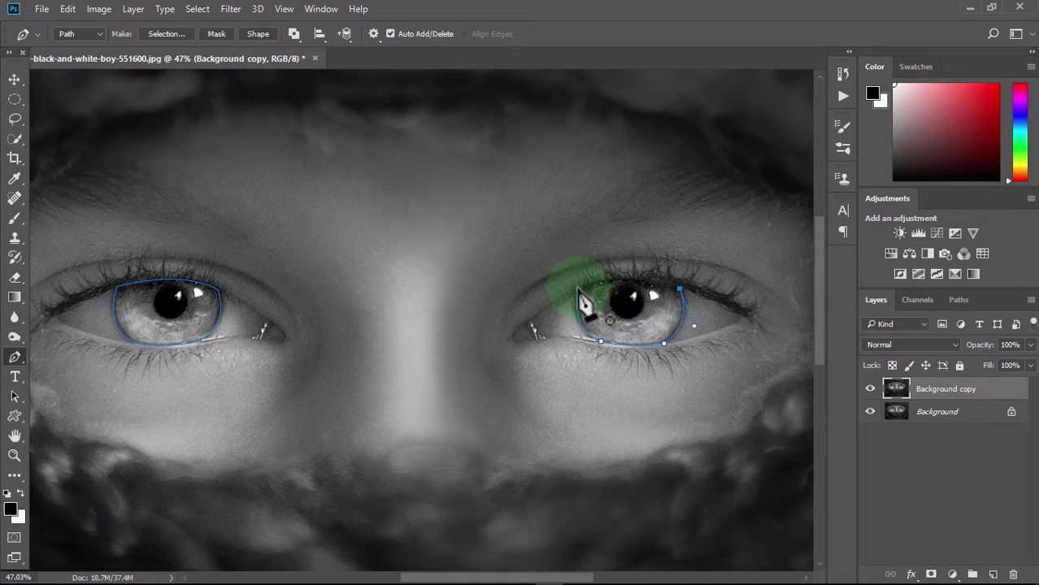
drag(578, 291, 512, 302)
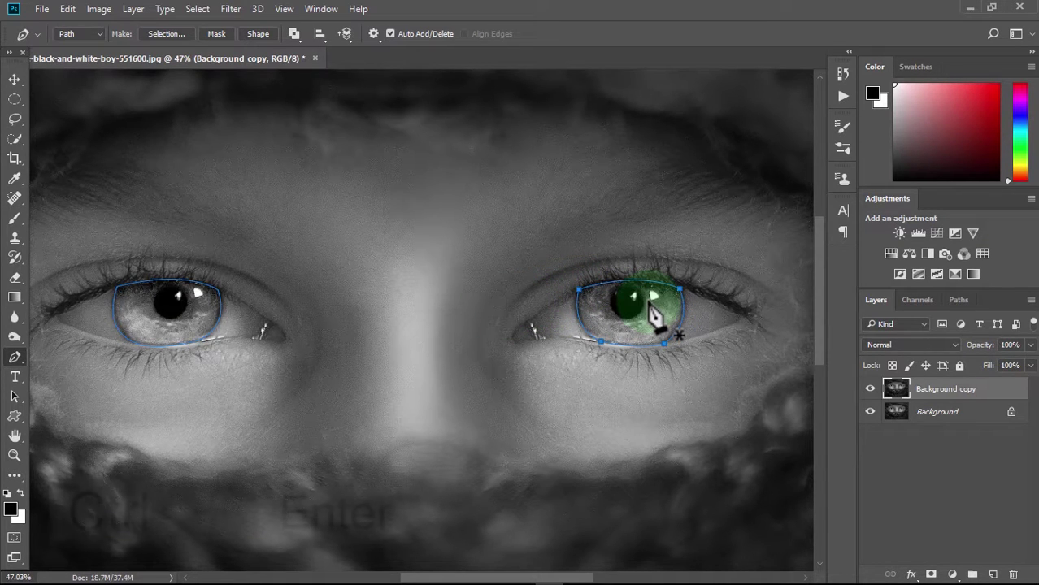
key(ctrl+Return)
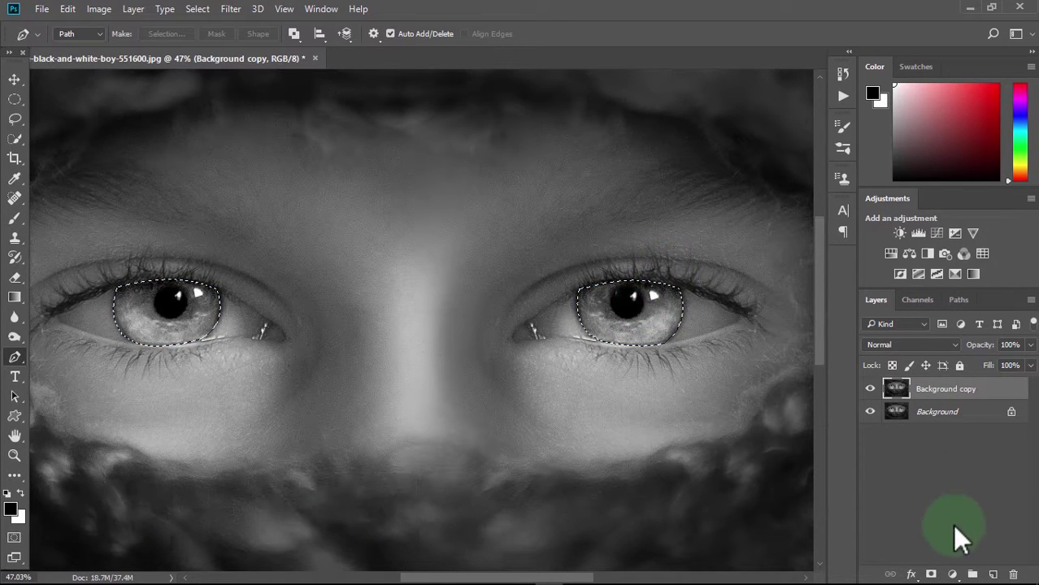
- Add a Hue/Saturation adjustment layer masked to the iris selection and enable Colorize
click(952, 575)
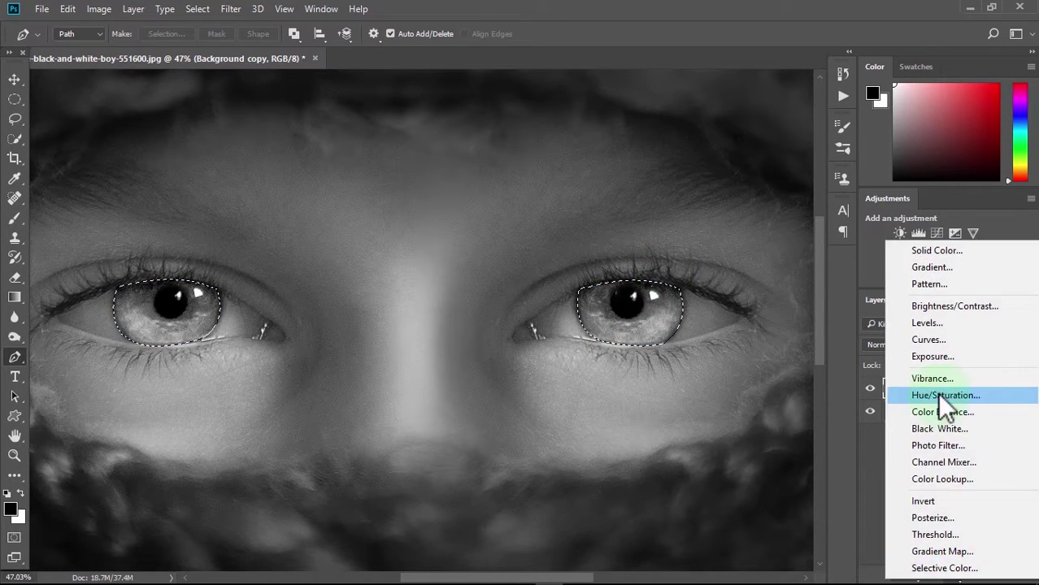
click(938, 394)
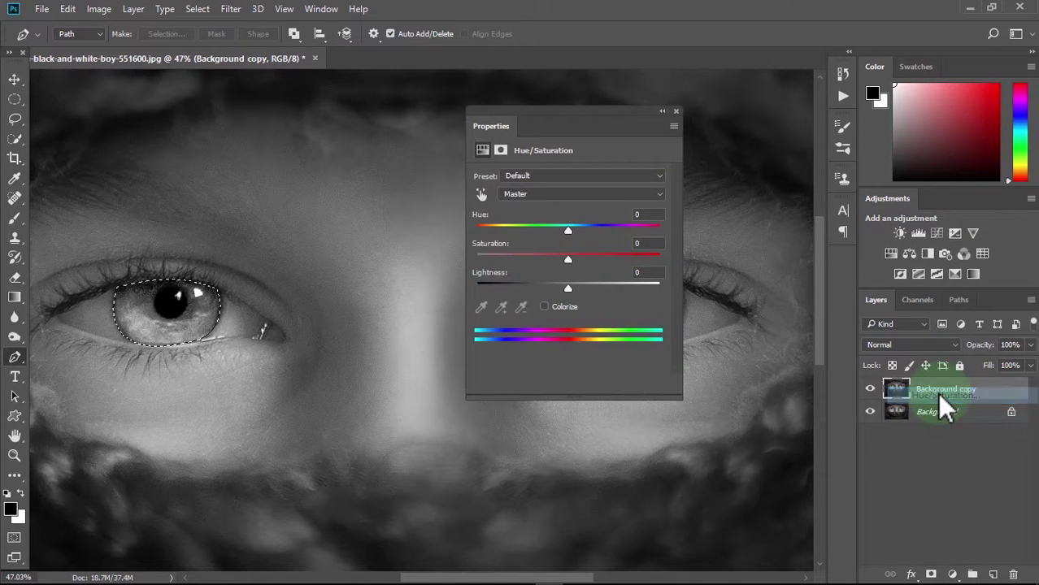
drag(600, 123, 420, 345)
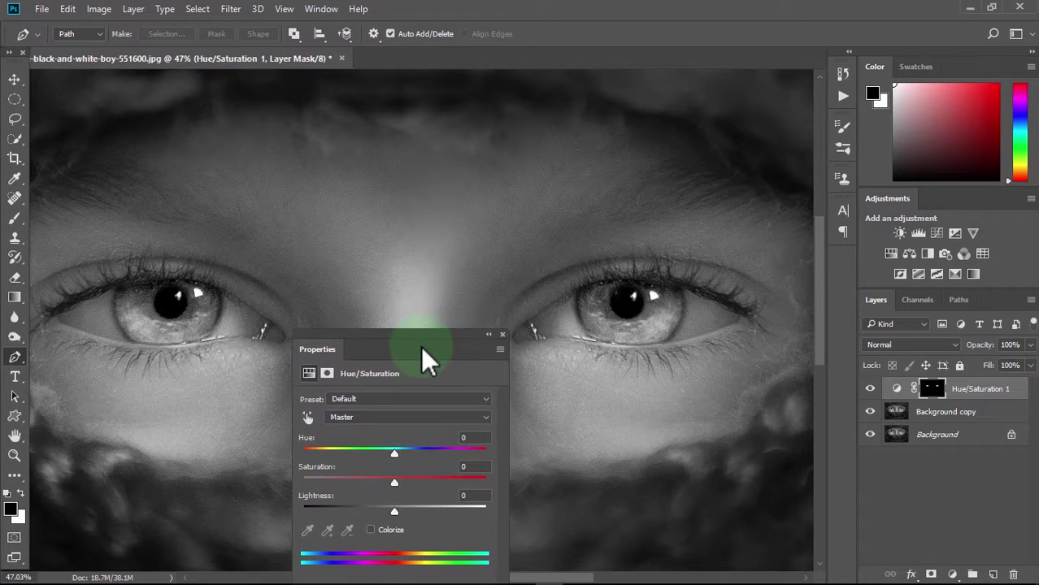
click(370, 529)
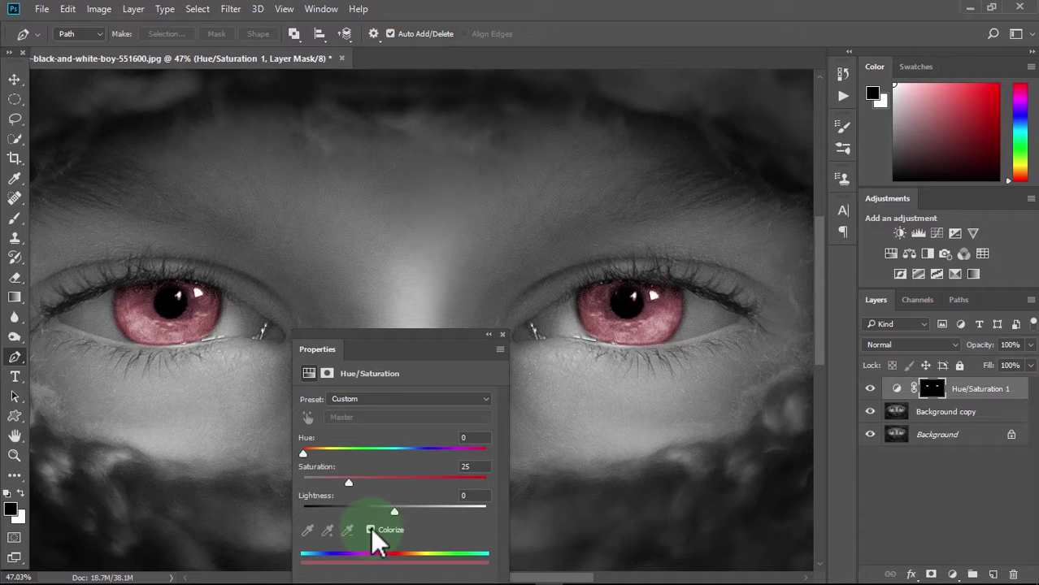
- Tint both irises blue by setting the adjustment's Hue to 221 and Saturation to 38
drag(351, 479, 396, 486)
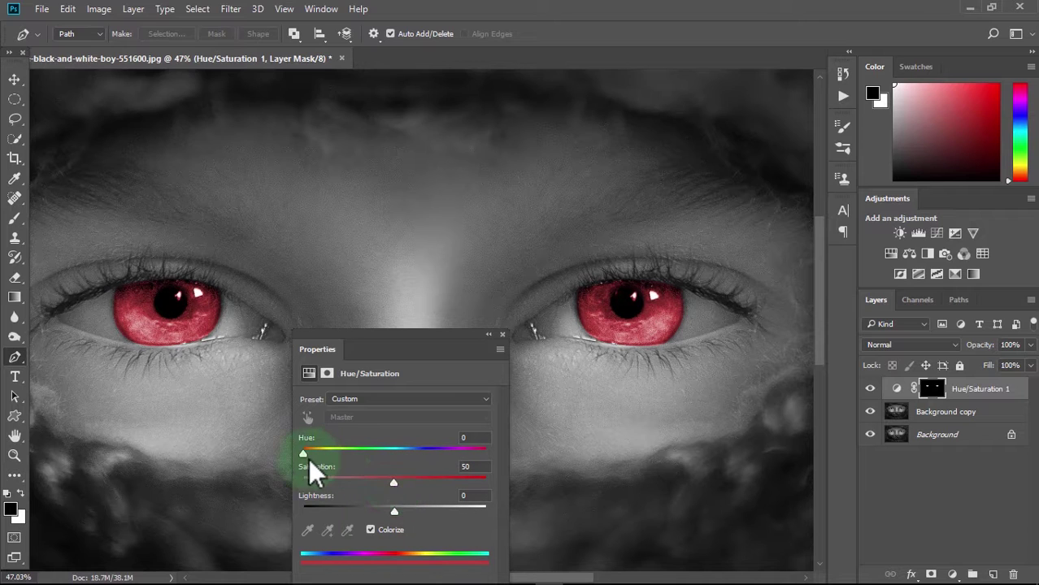
drag(308, 459, 444, 469)
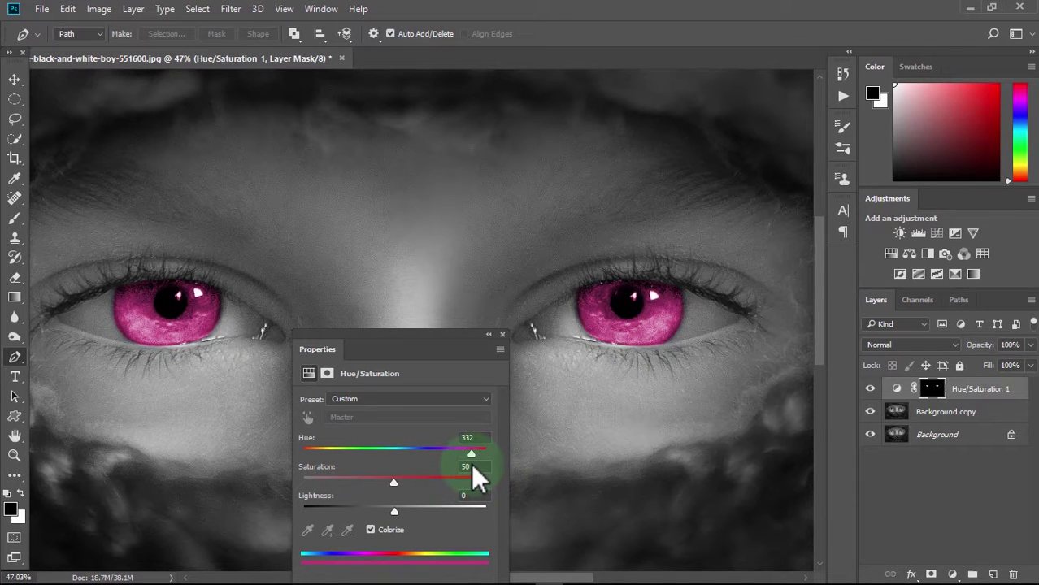
drag(463, 465, 416, 458)
drag(440, 467, 417, 468)
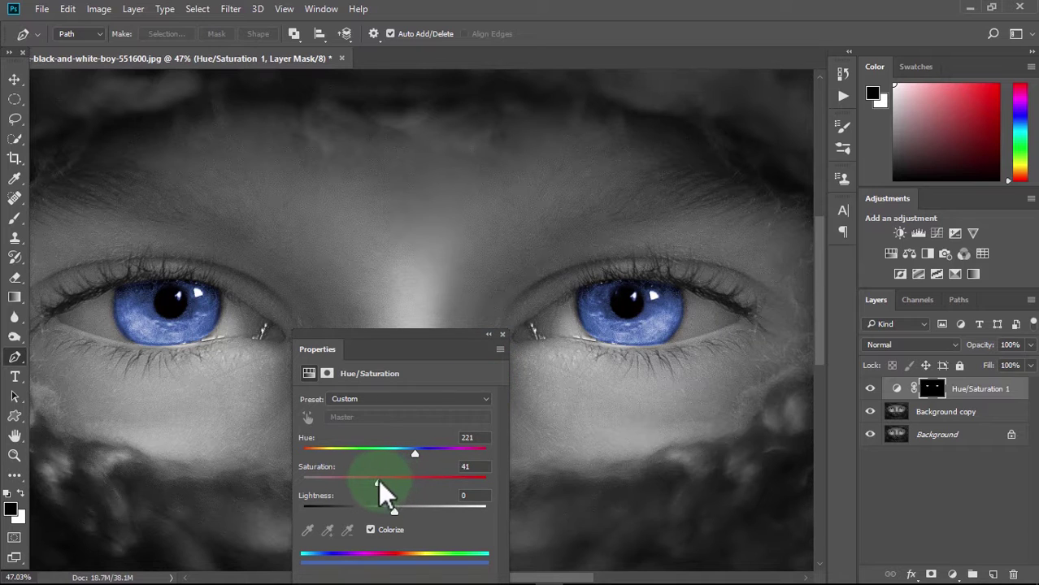
drag(378, 479, 374, 478)
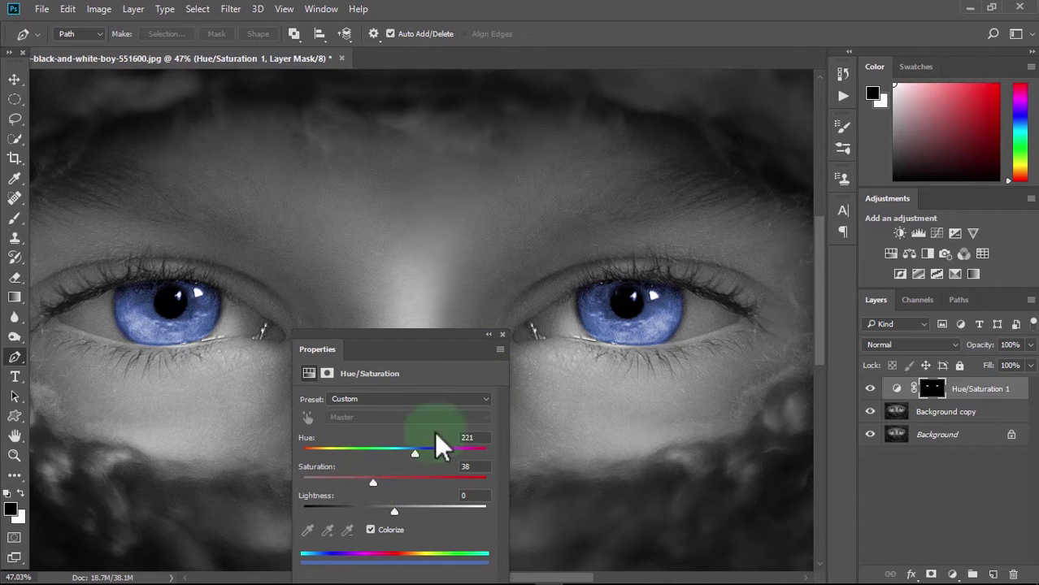
click(503, 336)
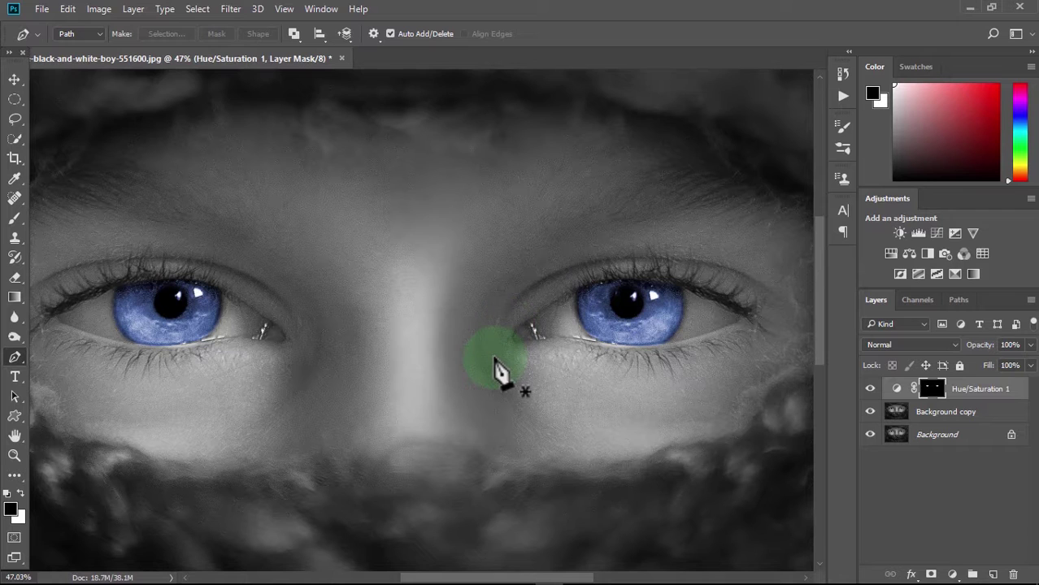
- Save the image as a JPEG named alone-black-and-white-boy-551600.jpg in the Pictures folder, with quality 12 (Maximum) and Baseline ("Standard") format
click(14, 455)
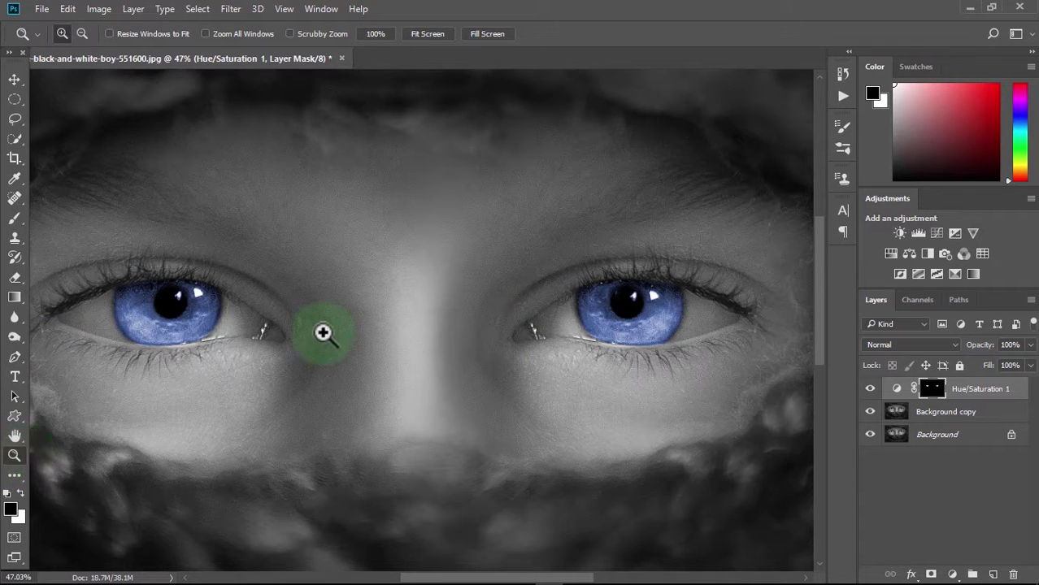
click(82, 33)
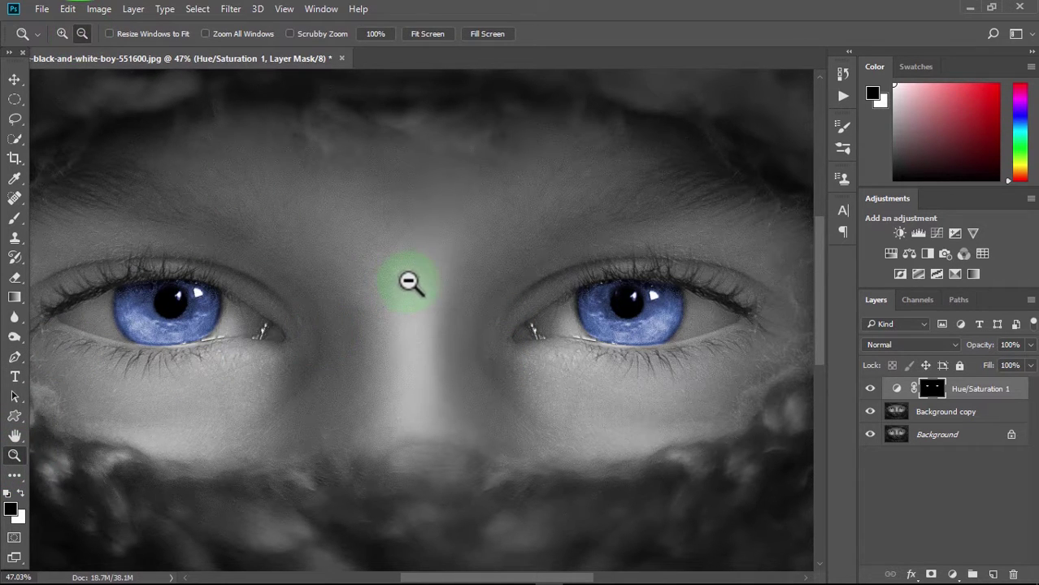
click(408, 281)
click(411, 286)
key(v)
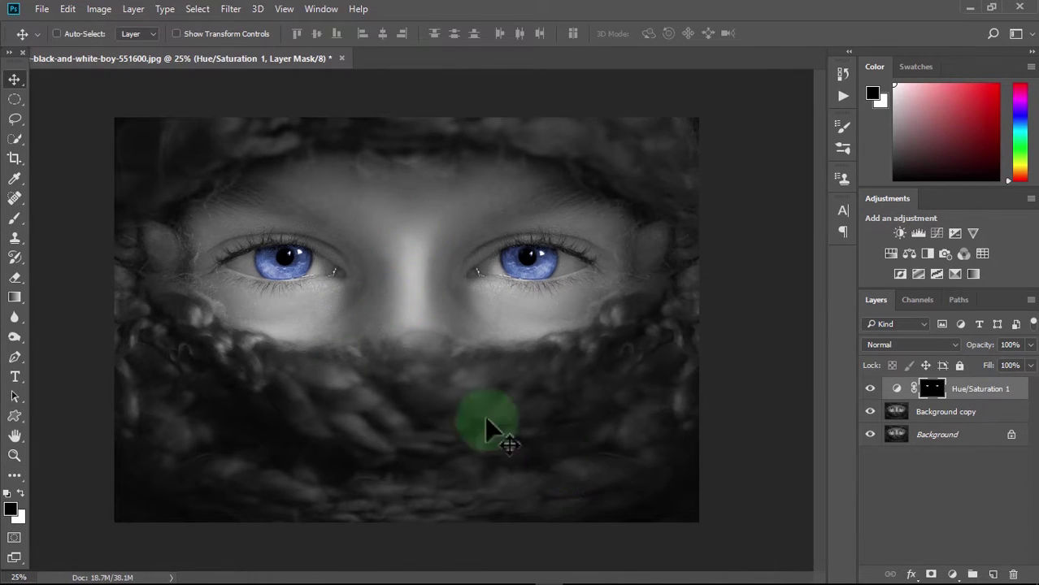
click(46, 10)
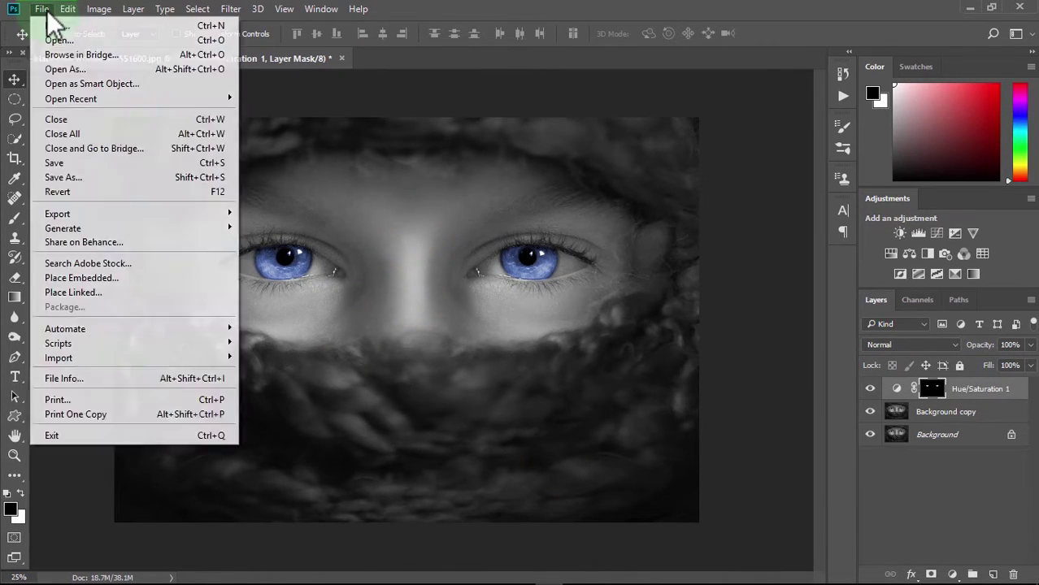
click(113, 187)
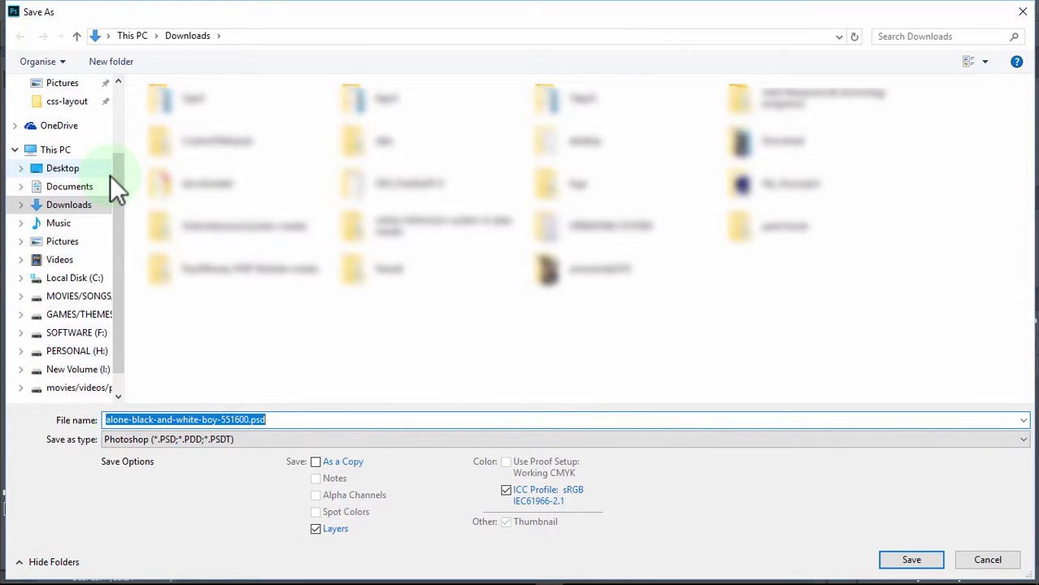
click(219, 442)
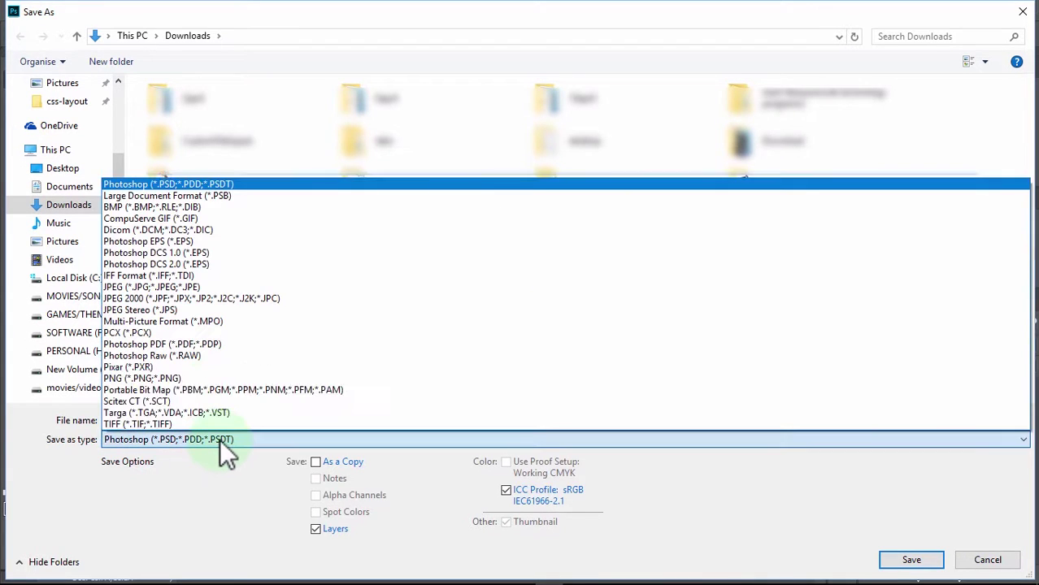
click(198, 287)
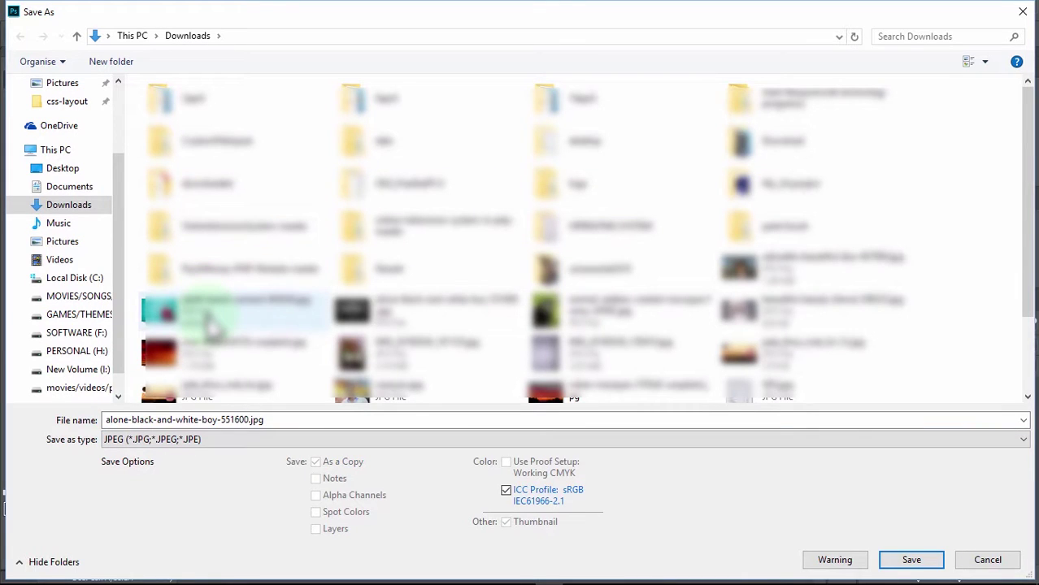
click(72, 86)
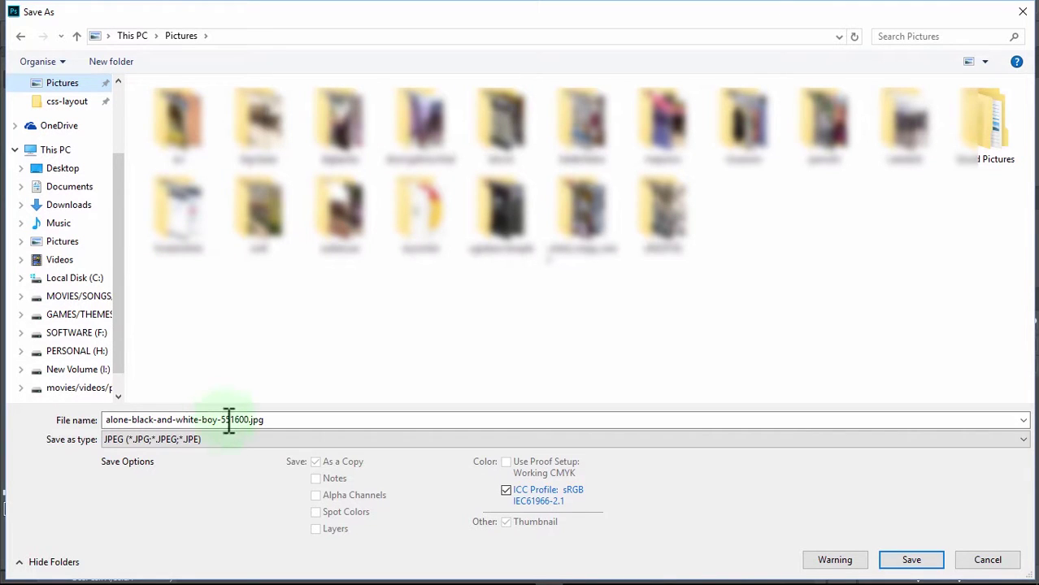
click(921, 562)
click(613, 142)
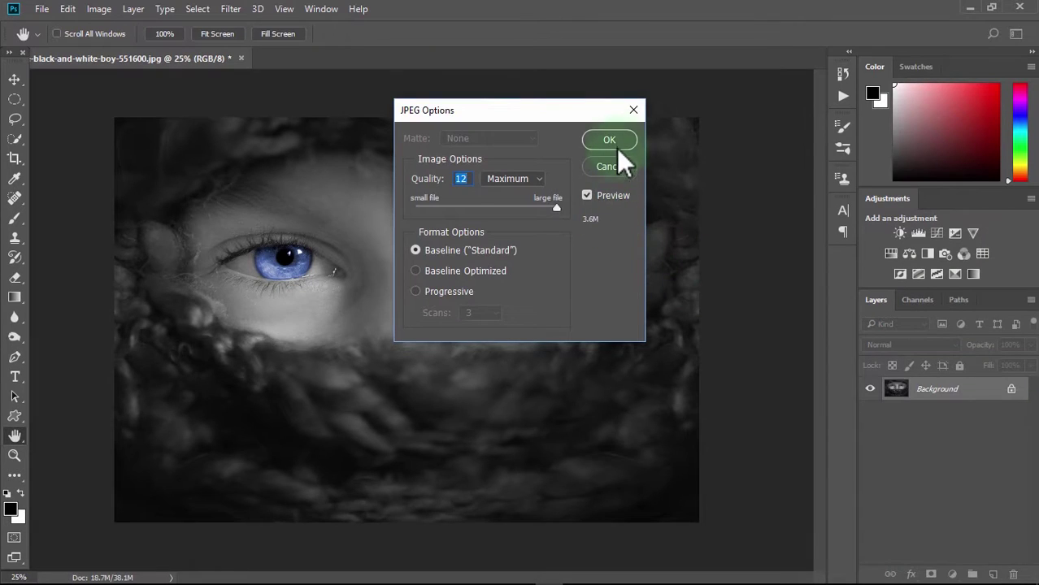